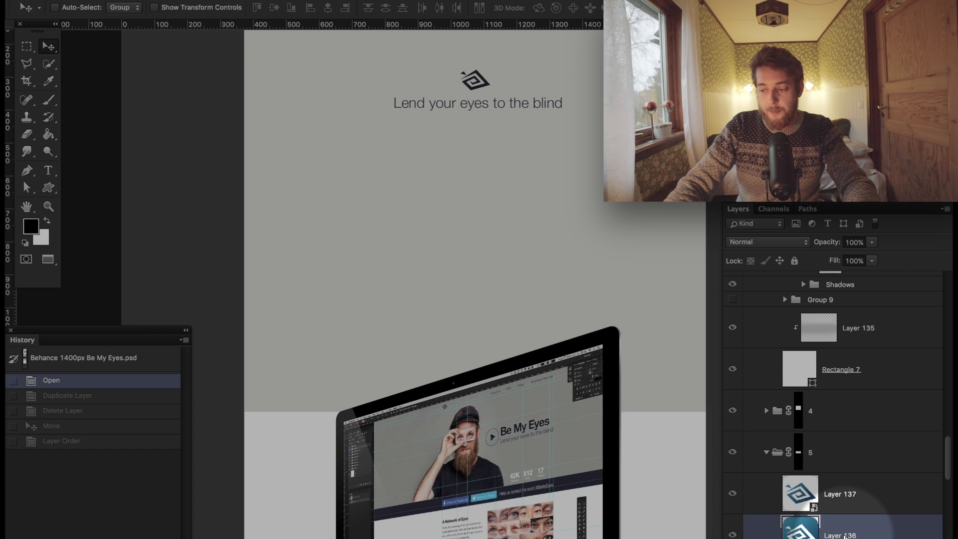
Duplicate Layer 136 and confirm creating the layer copy.
right_click(842, 534)
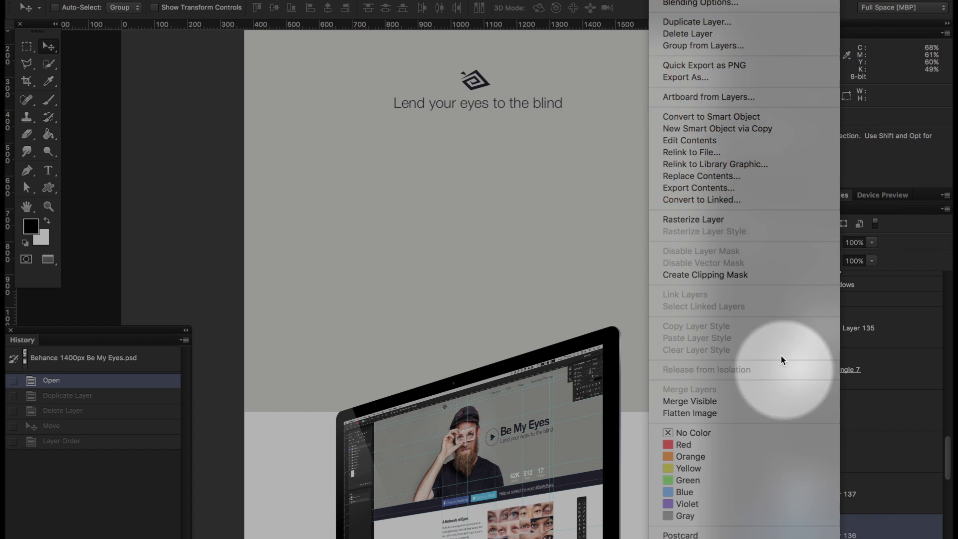
click(735, 29)
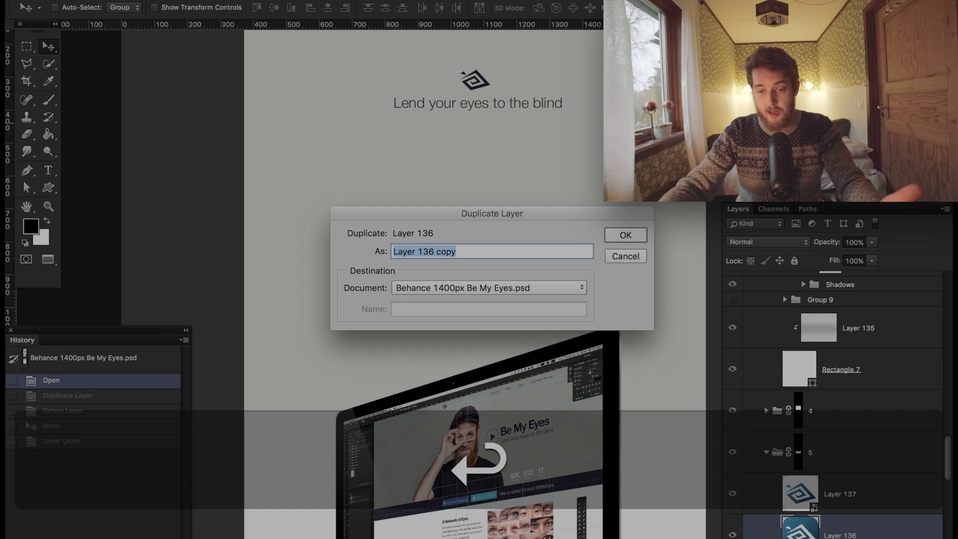
key(Return)
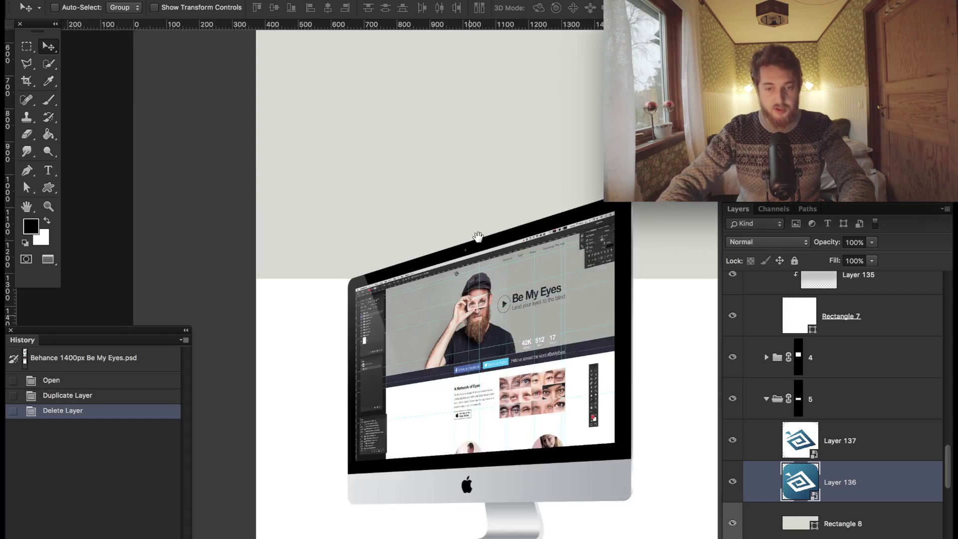
scroll(477, 237, down, 5)
scroll(501, 479, down, 5)
scroll(541, 215, down, 15)
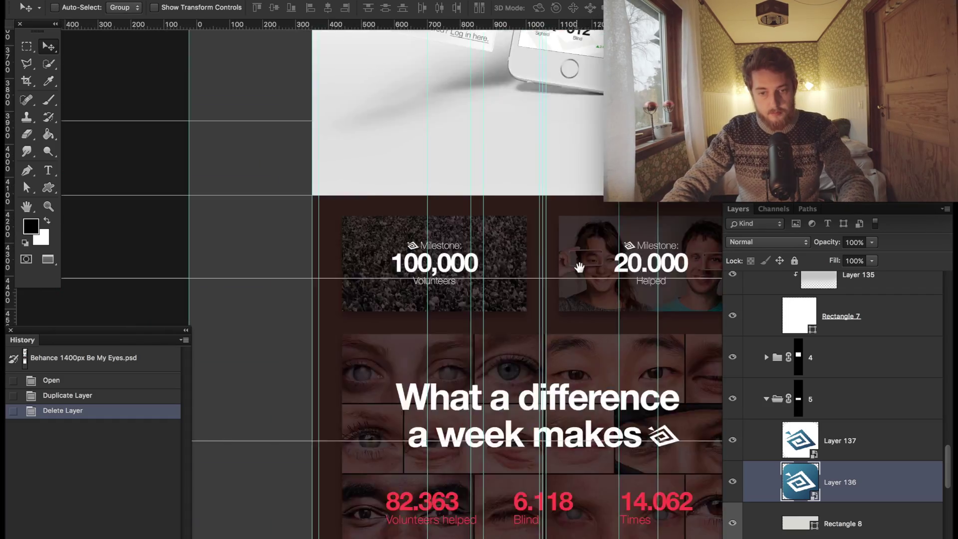
scroll(579, 267, down, 5)
scroll(539, 231, down, 8)
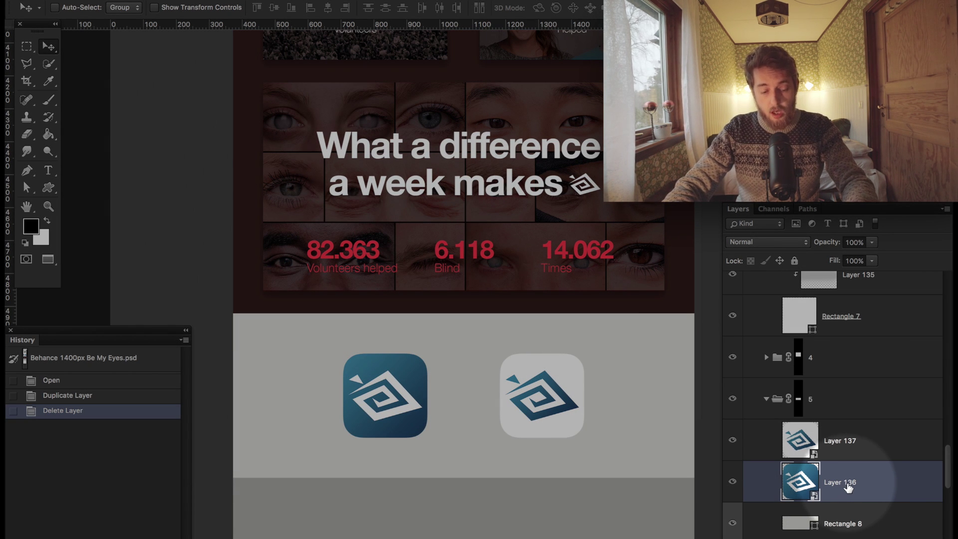
Option-drag the blue app icon to place Layer 136 copy left of the original.
key(alt)
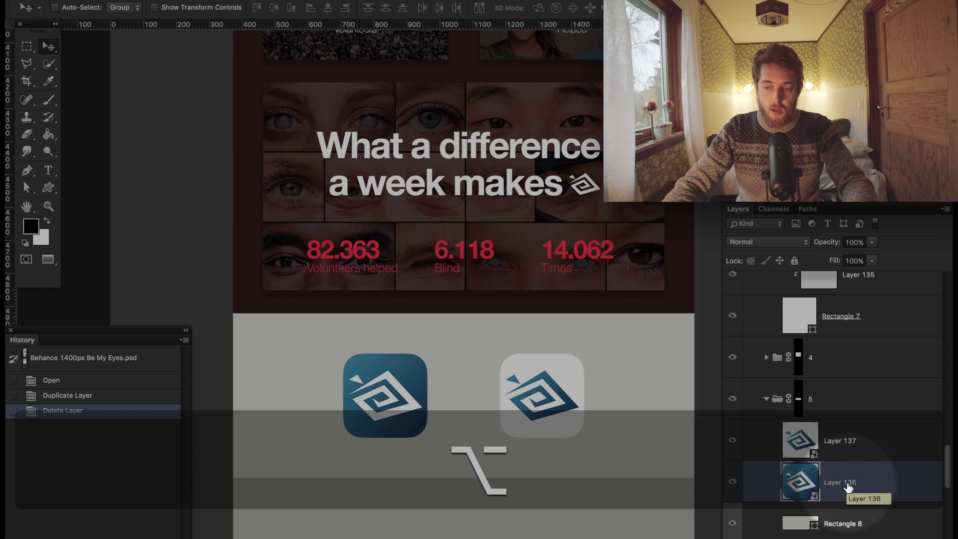
click(373, 385)
mouse_move(381, 389)
mouse_down()
mouse_move(367, 467)
mouse_move(384, 474)
mouse_move(302, 349)
mouse_move(297, 392)
mouse_move(293, 385)
mouse_up()
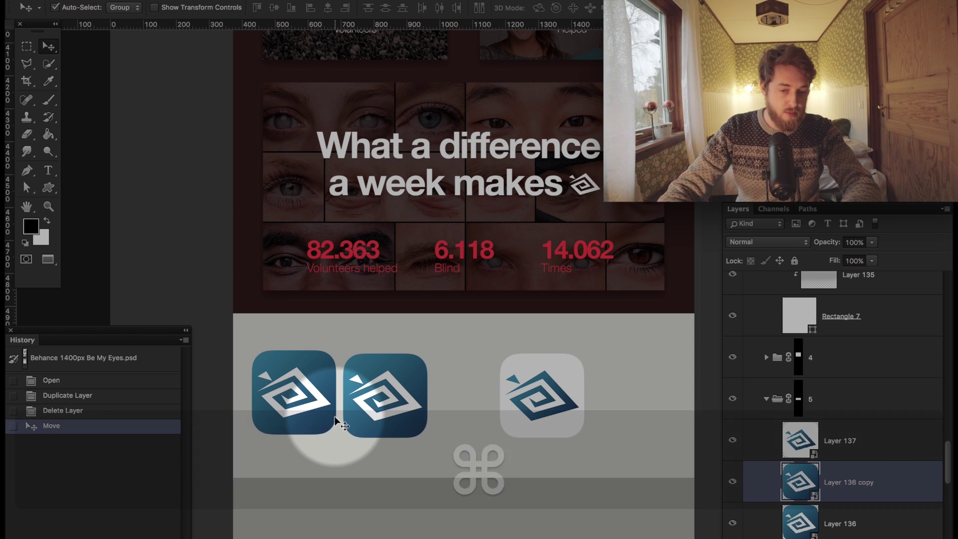
Undo the misplaced copy, then drag out two new level copies of the blue icon.
key(super+z)
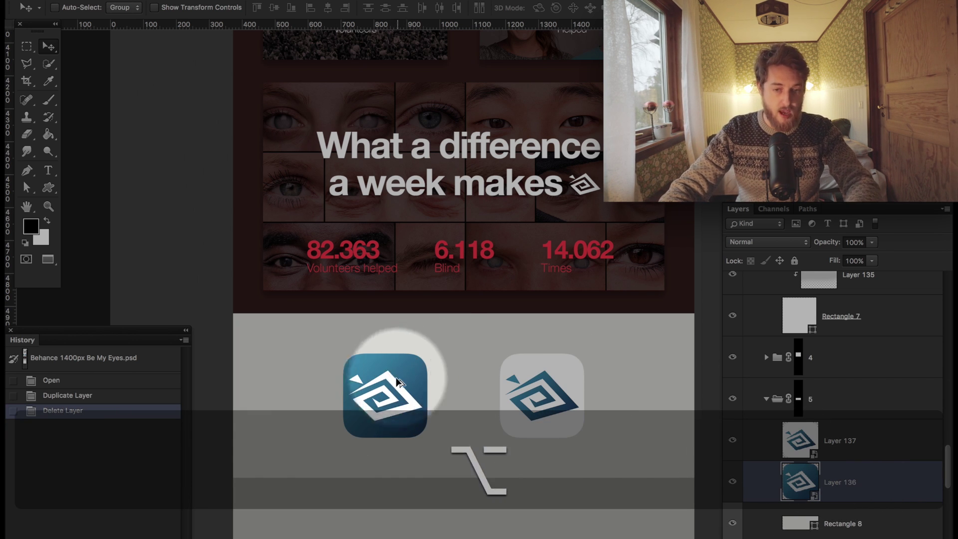
drag(396, 382, 350, 382)
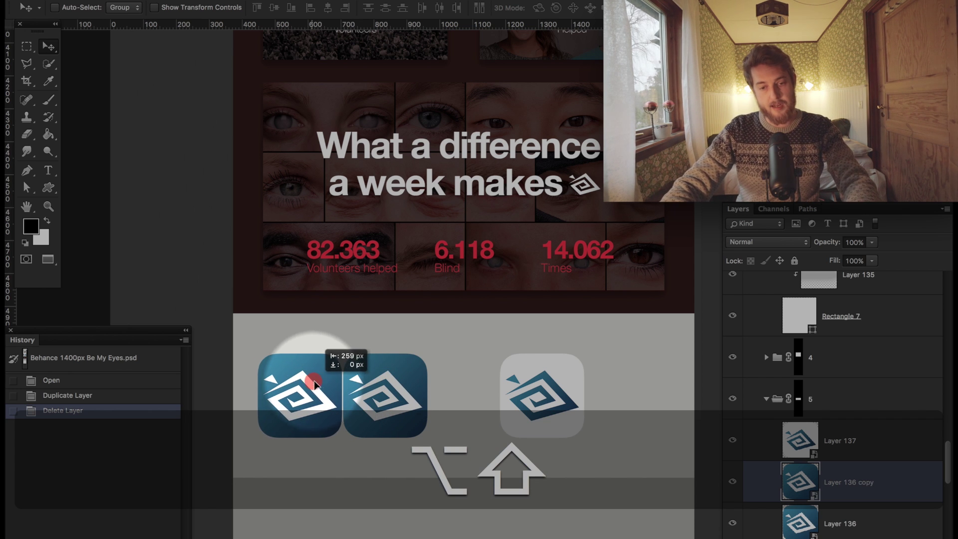
mouse_move(382, 391)
mouse_down()
mouse_move(415, 300)
mouse_move(309, 362)
mouse_move(302, 388)
mouse_up()
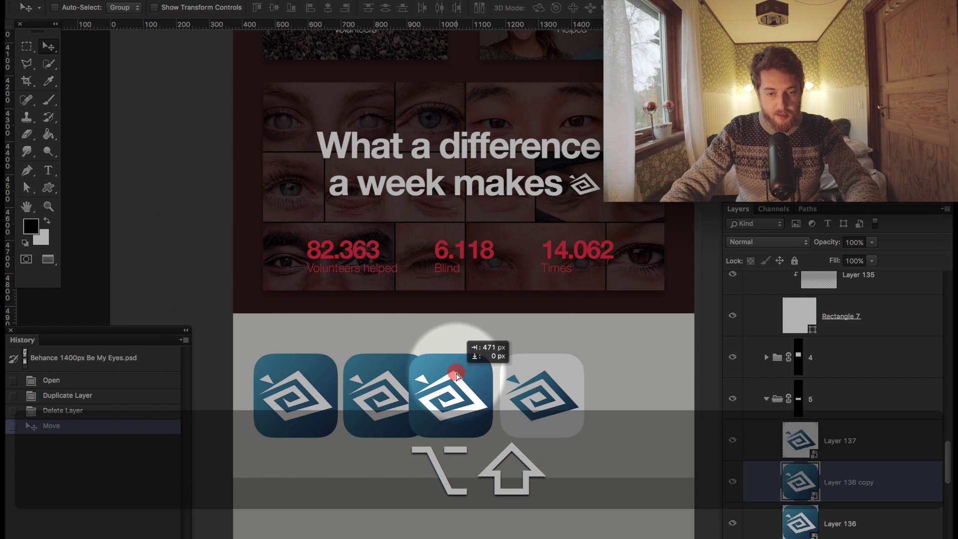